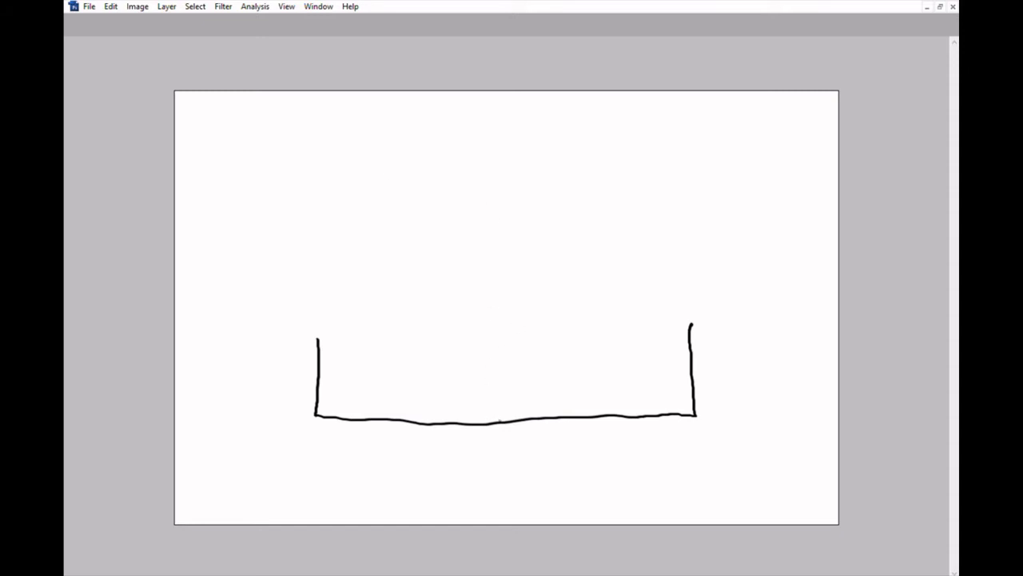
# - Round the hull's bottom-right corner with a brushed curve and erase the old sharp corner
pyautogui.click(502, 422)
pyautogui.moveTo(690, 364)
pyautogui.mouseDown()
pyautogui.moveTo(648, 401)
pyautogui.moveTo(503, 421)
pyautogui.mouseUp()
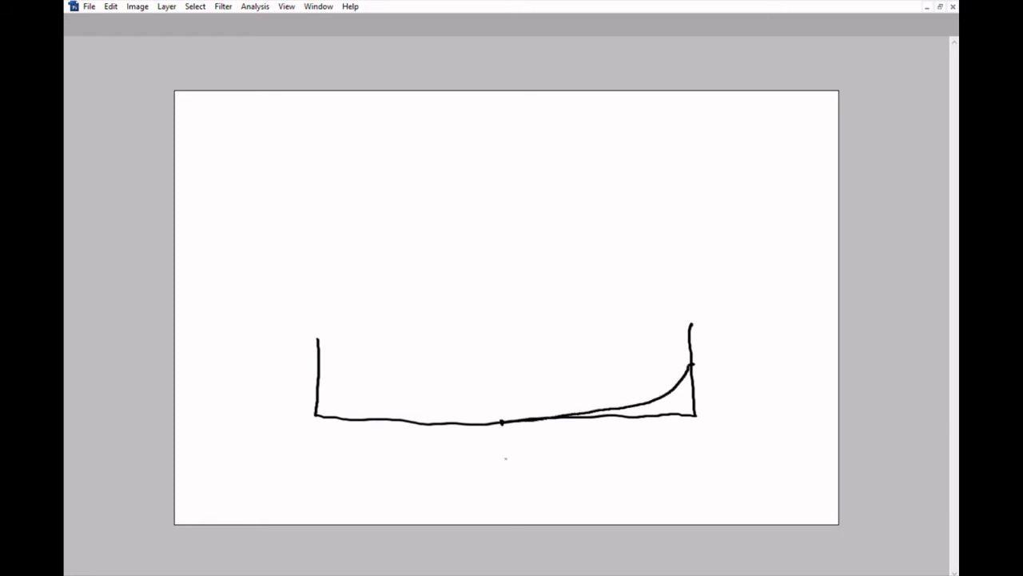
pyautogui.press('e')
pyautogui.moveTo(701, 439)
pyautogui.mouseDown()
pyautogui.moveTo(723, 394)
pyautogui.moveTo(718, 369)
pyautogui.moveTo(660, 440)
pyautogui.moveTo(507, 453)
pyautogui.mouseUp()
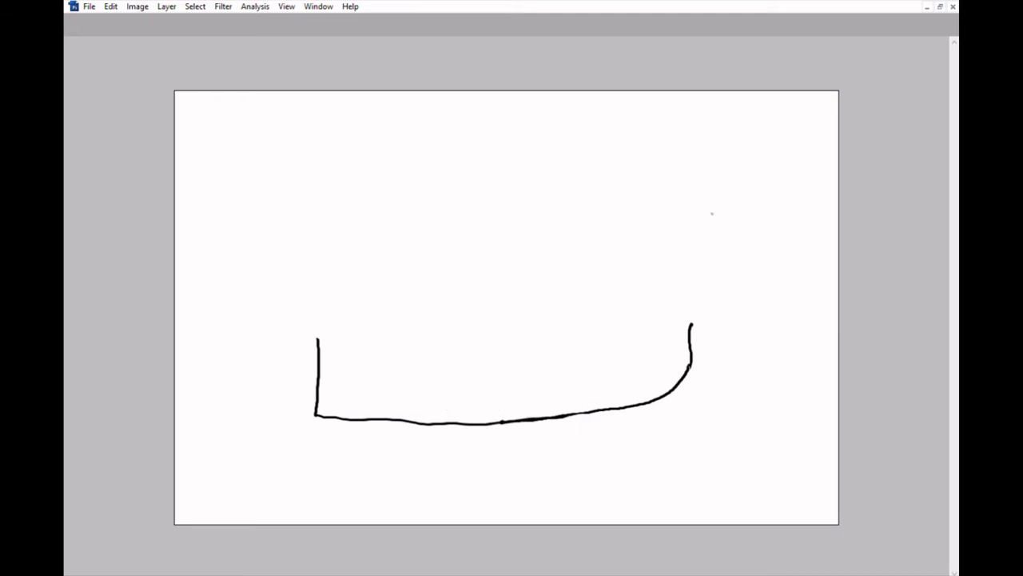
# - Draw the bowsprit and a stepped deck line running from the bow toward the stern
pyautogui.moveTo(691, 323)
pyautogui.mouseDown()
pyautogui.moveTo(786, 283)
pyautogui.moveTo(681, 313)
pyautogui.mouseUp()
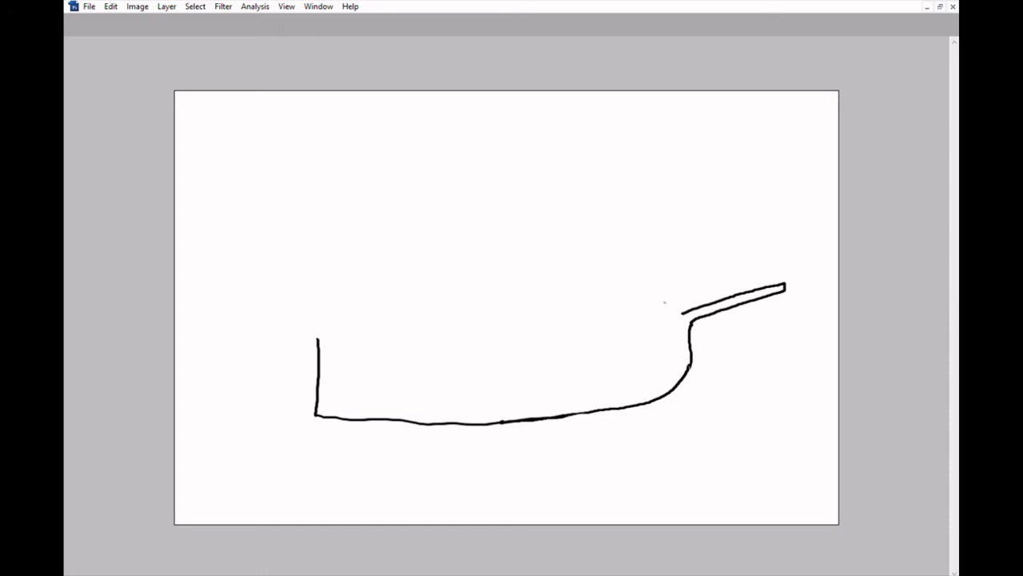
pyautogui.moveTo(682, 311)
pyautogui.mouseDown()
pyautogui.moveTo(597, 323)
pyautogui.moveTo(580, 345)
pyautogui.mouseUp()
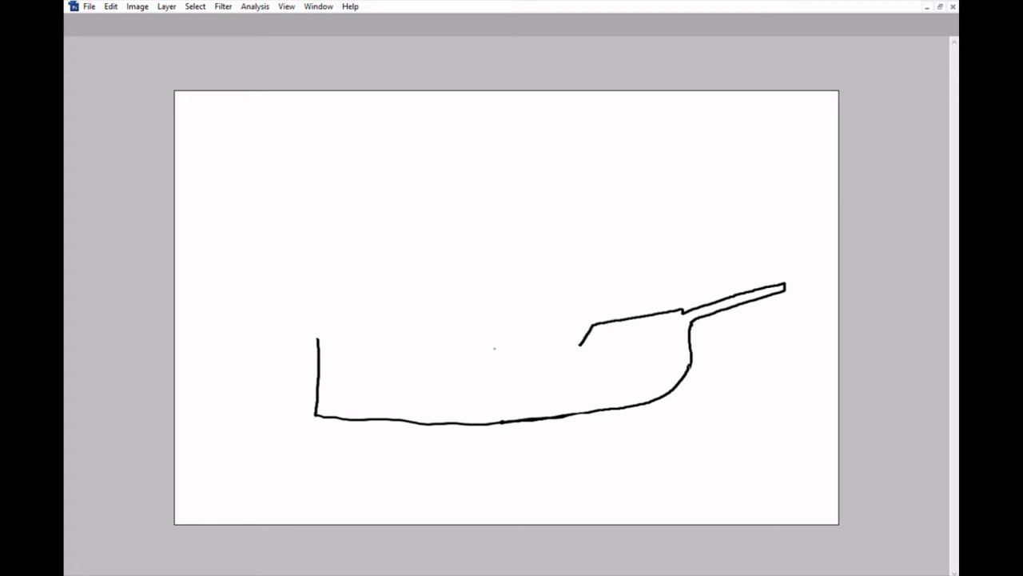
pyautogui.moveTo(579, 344); pyautogui.dragTo(481, 350)
pyautogui.moveTo(480, 350); pyautogui.dragTo(467, 338)
pyautogui.moveTo(461, 332)
pyautogui.mouseDown()
pyautogui.moveTo(396, 318)
pyautogui.moveTo(409, 329)
pyautogui.moveTo(419, 330)
pyautogui.moveTo(401, 306)
pyautogui.moveTo(344, 279)
pyautogui.mouseUp()
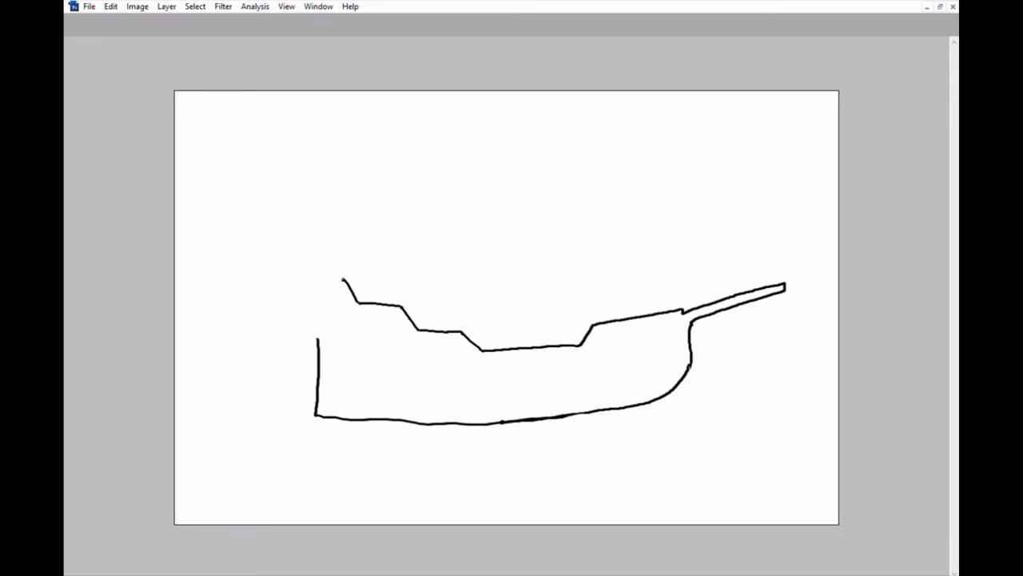
# - Draw the raised stern's top and back edge, and erase the leftover old stern stub
pyautogui.moveTo(342, 279); pyautogui.dragTo(286, 276)
pyautogui.moveTo(286, 277)
pyautogui.mouseDown()
pyautogui.moveTo(283, 346)
pyautogui.moveTo(316, 377)
pyautogui.mouseUp()
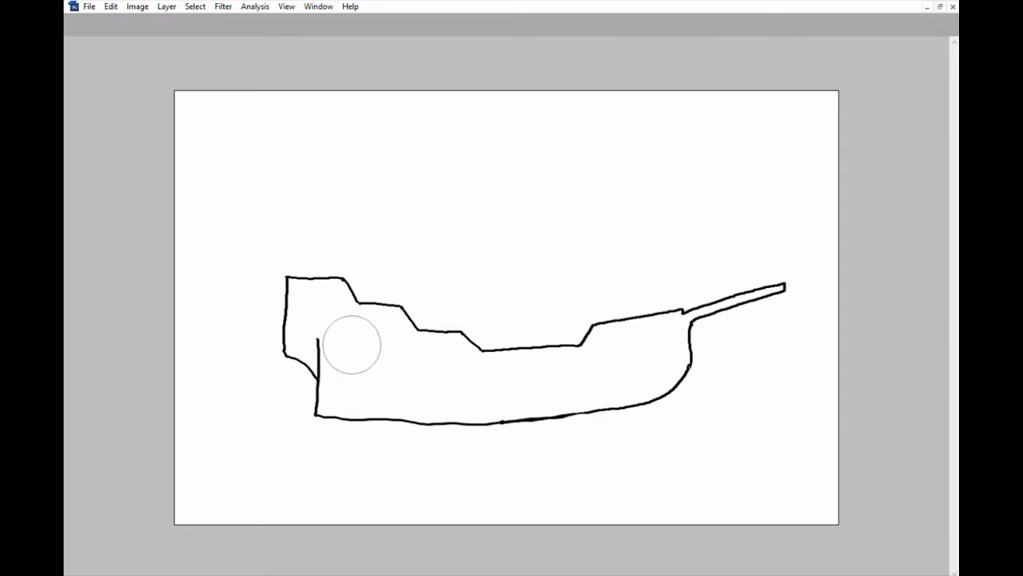
pyautogui.moveTo(347, 342)
pyautogui.mouseDown()
pyautogui.moveTo(338, 352)
pyautogui.moveTo(328, 342)
pyautogui.moveTo(338, 359)
pyautogui.mouseUp()
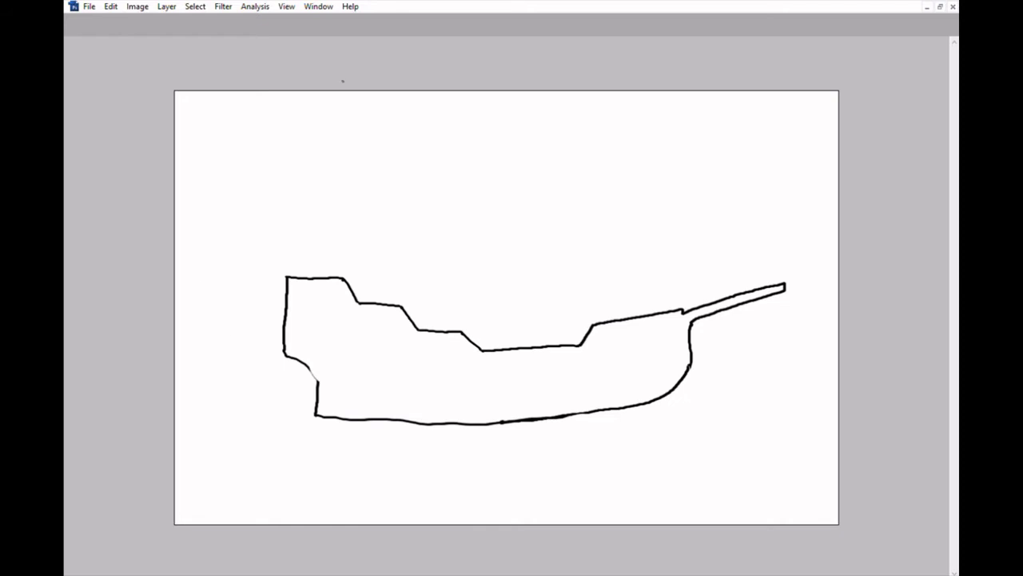
# - Close the stern outline gap and draw centre, right and left double-line masts
pyautogui.moveTo(311, 366); pyautogui.dragTo(318, 379)
pyautogui.moveTo(498, 348)
pyautogui.mouseDown()
pyautogui.moveTo(482, 133)
pyautogui.moveTo(506, 349)
pyautogui.mouseUp()
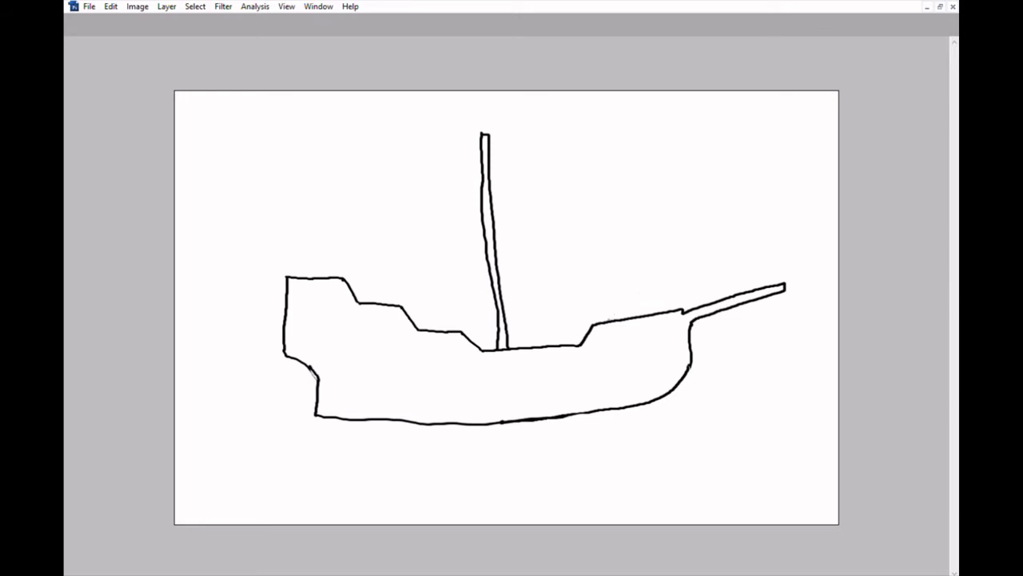
pyautogui.moveTo(609, 323)
pyautogui.mouseDown()
pyautogui.moveTo(599, 162)
pyautogui.moveTo(618, 320)
pyautogui.mouseUp()
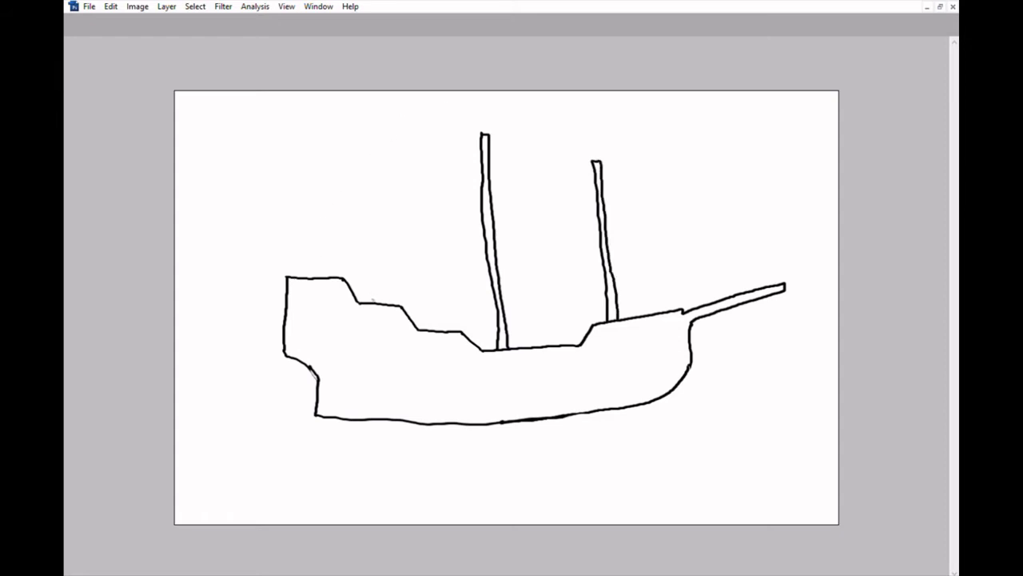
pyautogui.moveTo(373, 303)
pyautogui.mouseDown()
pyautogui.moveTo(371, 164)
pyautogui.moveTo(380, 164)
pyautogui.moveTo(380, 304)
pyautogui.mouseUp()
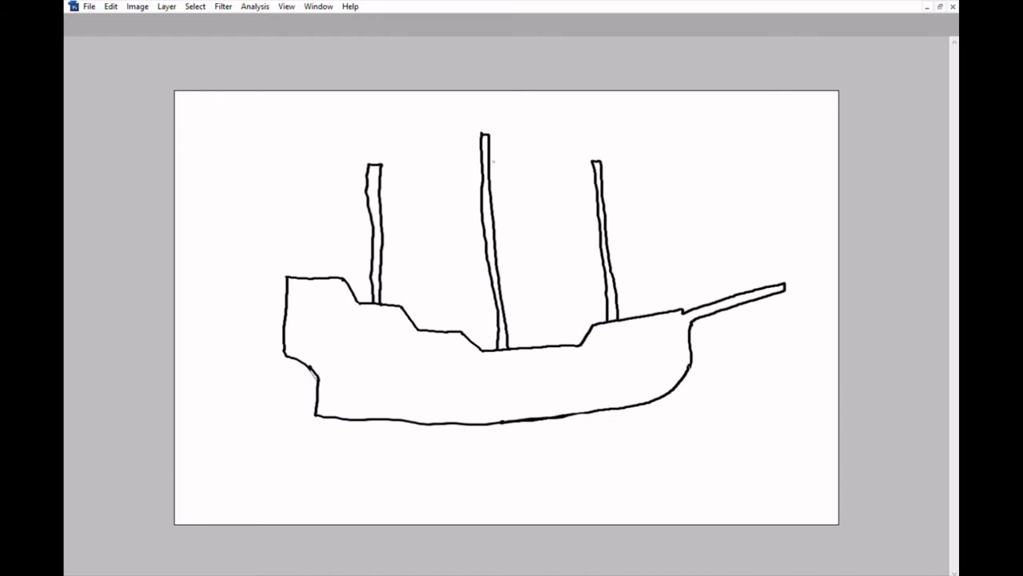
# - Draw a crow's nest atop the centre mast, erasing and redrawing part of its outline
pyautogui.moveTo(498, 155)
pyautogui.mouseDown()
pyautogui.moveTo(489, 163)
pyautogui.moveTo(473, 154)
pyautogui.moveTo(499, 153)
pyautogui.mouseUp()
pyautogui.moveTo(491, 157); pyautogui.dragTo(479, 159)
pyautogui.moveTo(496, 152)
pyautogui.mouseDown()
pyautogui.moveTo(491, 164)
pyautogui.moveTo(475, 156)
pyautogui.moveTo(495, 151)
pyautogui.mouseUp()
# - Give the centre mast a ring mark plus upper and lower billowing sails
pyautogui.moveTo(502, 299); pyautogui.dragTo(503, 307)
pyautogui.moveTo(492, 167)
pyautogui.mouseDown()
pyautogui.moveTo(549, 197)
pyautogui.moveTo(561, 228)
pyautogui.moveTo(500, 241)
pyautogui.moveTo(516, 218)
pyautogui.moveTo(513, 188)
pyautogui.moveTo(491, 172)
pyautogui.mouseUp()
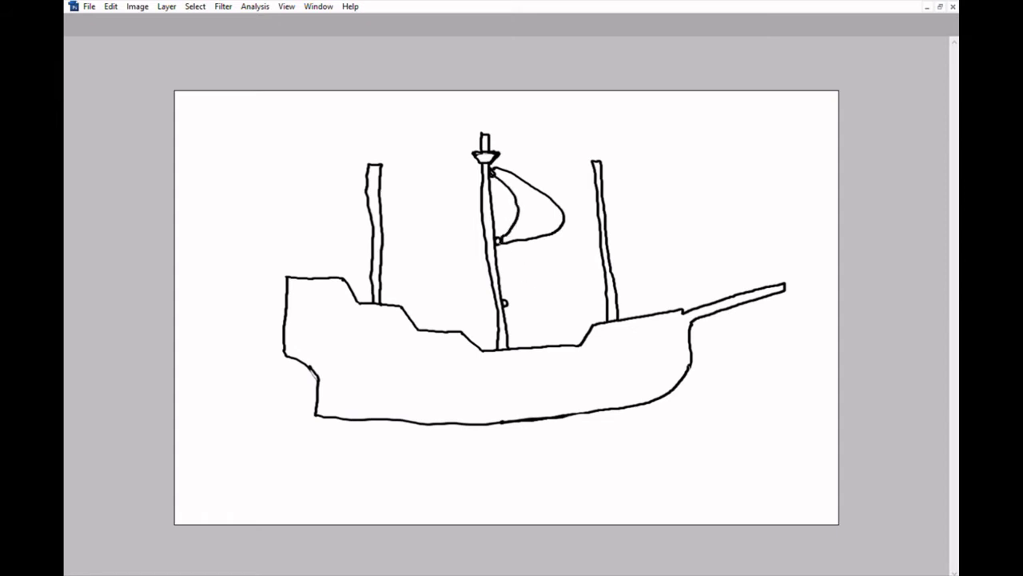
pyautogui.moveTo(499, 244)
pyautogui.mouseDown()
pyautogui.moveTo(552, 258)
pyautogui.moveTo(573, 277)
pyautogui.moveTo(568, 294)
pyautogui.moveTo(506, 306)
pyautogui.moveTo(496, 248)
pyautogui.mouseUp()
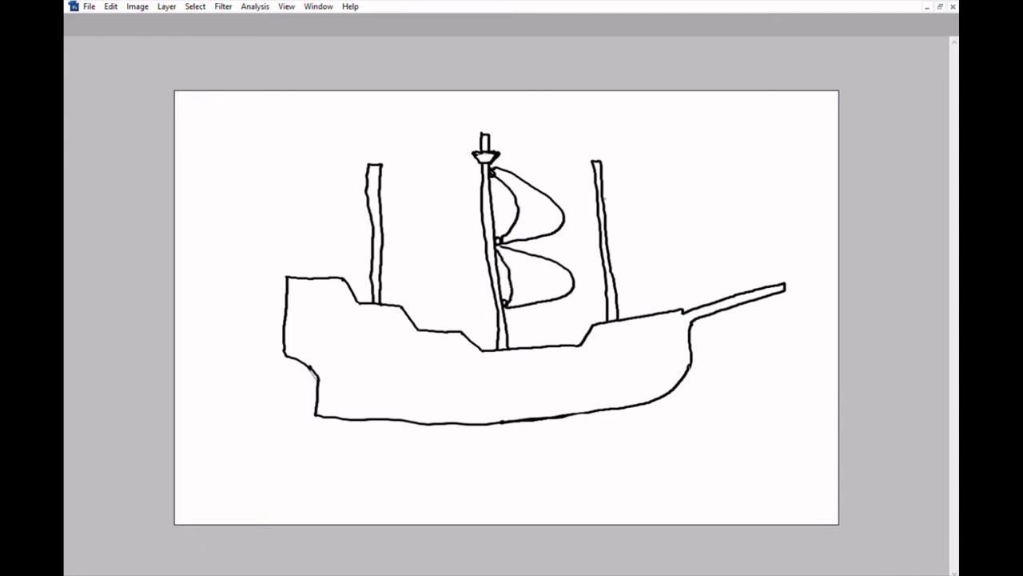
# - Add three ring marks and upper and lower sails to the right mast
pyautogui.moveTo(608, 196); pyautogui.dragTo(605, 200)
pyautogui.moveTo(611, 238); pyautogui.dragTo(607, 243)
pyautogui.moveTo(618, 280); pyautogui.dragTo(615, 287)
pyautogui.moveTo(605, 195)
pyautogui.mouseDown()
pyautogui.moveTo(660, 223)
pyautogui.moveTo(617, 243)
pyautogui.moveTo(625, 231)
pyautogui.moveTo(604, 200)
pyautogui.mouseUp()
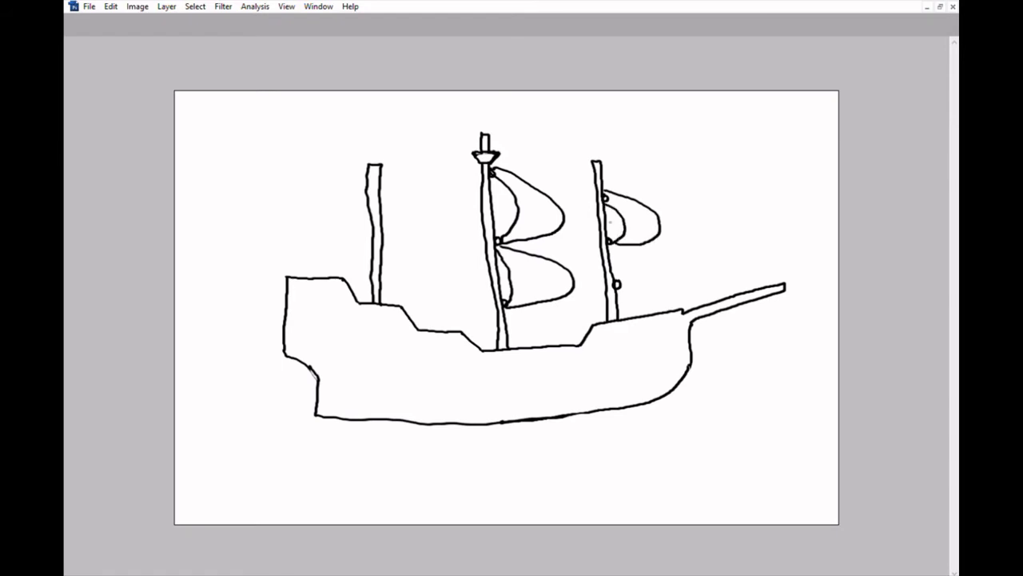
pyautogui.moveTo(609, 243)
pyautogui.mouseDown()
pyautogui.moveTo(671, 260)
pyautogui.moveTo(675, 278)
pyautogui.moveTo(622, 288)
pyautogui.moveTo(609, 244)
pyautogui.mouseUp()
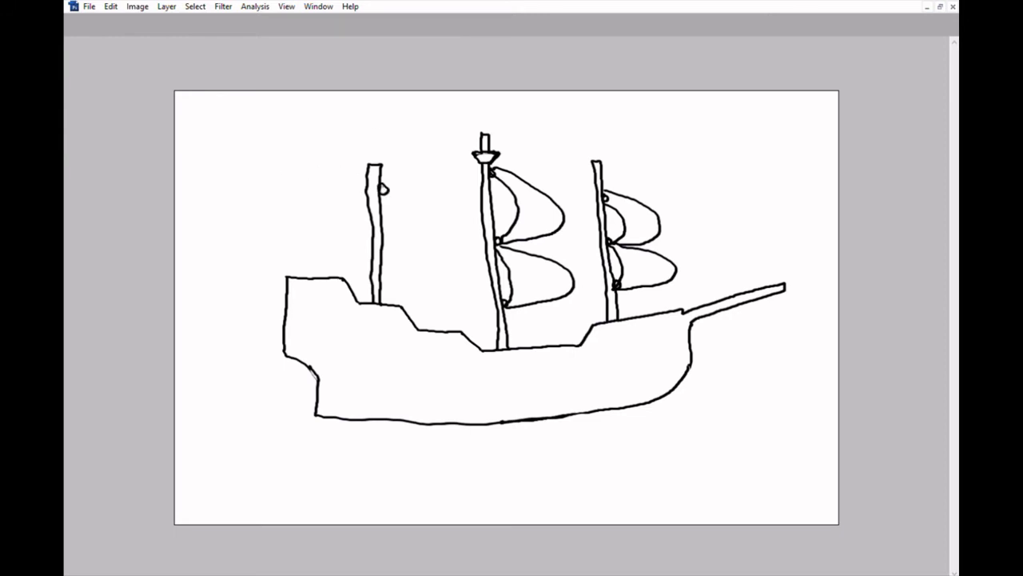
# - Add a ring mark and upper and lower sails to the left mast
pyautogui.moveTo(384, 232); pyautogui.dragTo(383, 284)
pyautogui.moveTo(384, 185)
pyautogui.mouseDown()
pyautogui.moveTo(431, 215)
pyautogui.moveTo(421, 234)
pyautogui.moveTo(391, 240)
pyautogui.moveTo(399, 219)
pyautogui.moveTo(382, 189)
pyautogui.mouseUp()
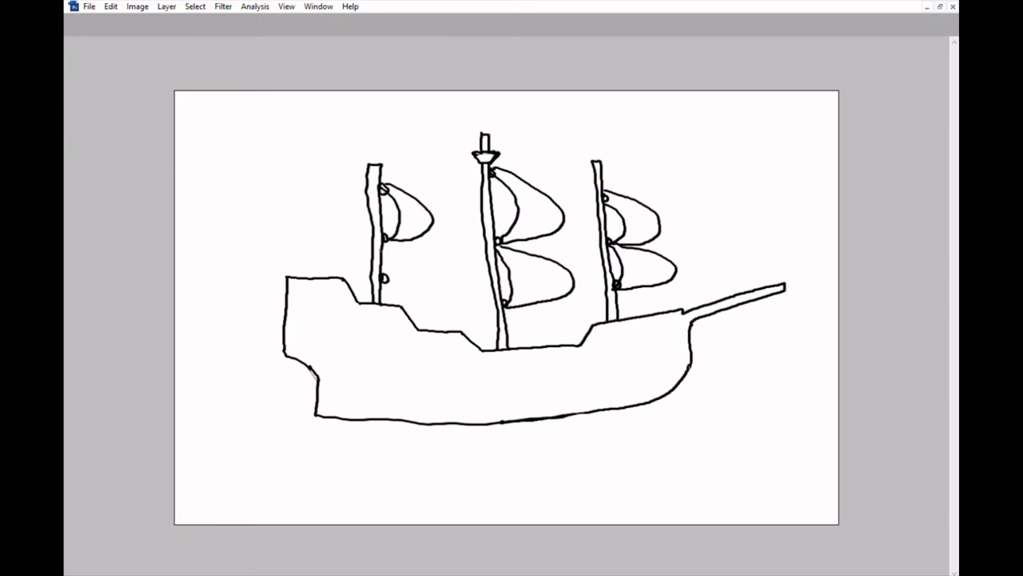
pyautogui.moveTo(389, 241)
pyautogui.mouseDown()
pyautogui.moveTo(423, 259)
pyautogui.moveTo(422, 280)
pyautogui.moveTo(386, 278)
pyautogui.moveTo(384, 249)
pyautogui.mouseUp()
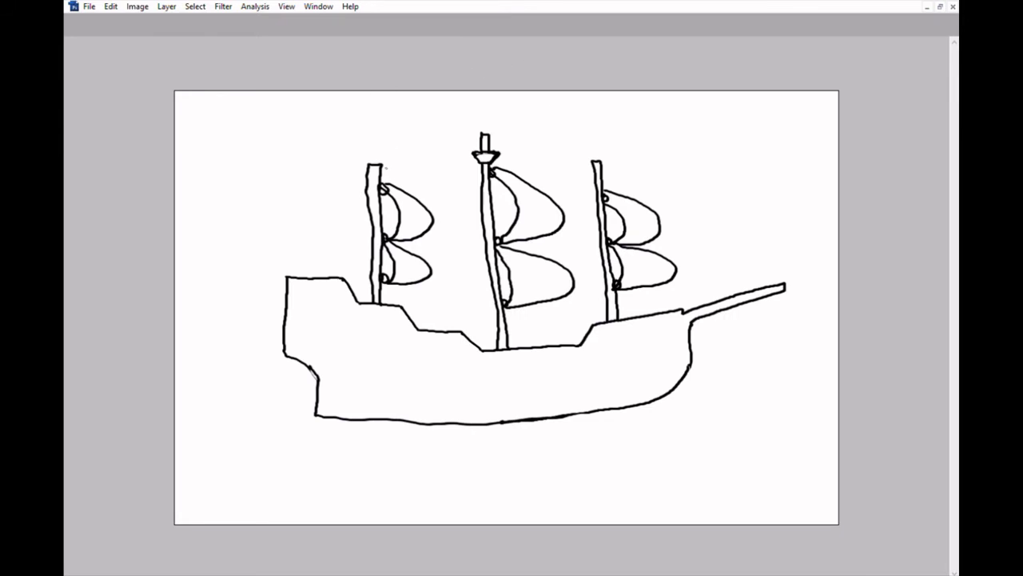
# - Draw pennant flags atop the left, right and centre masts
pyautogui.moveTo(381, 165)
pyautogui.mouseDown()
pyautogui.moveTo(395, 166)
pyautogui.moveTo(380, 178)
pyautogui.mouseUp()
pyautogui.moveTo(604, 164)
pyautogui.mouseDown()
pyautogui.moveTo(627, 168)
pyautogui.moveTo(601, 177)
pyautogui.mouseUp()
pyautogui.moveTo(486, 134)
pyautogui.mouseDown()
pyautogui.moveTo(521, 141)
pyautogui.moveTo(483, 149)
pyautogui.mouseUp()
# - Rig lines between the mast tops, a jib line to the bowsprit, and one to the stern
pyautogui.moveTo(482, 165); pyautogui.dragTo(374, 187)
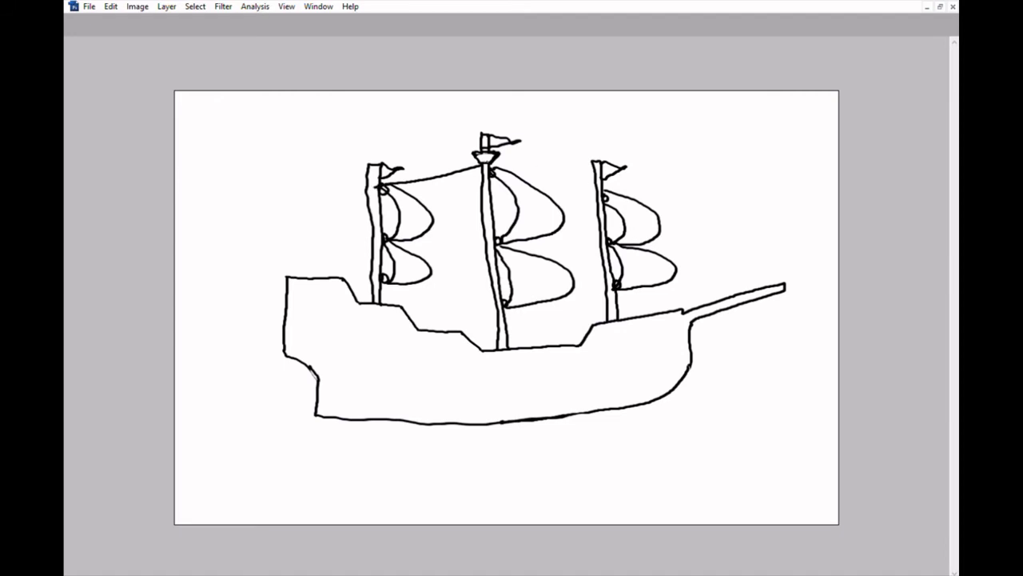
pyautogui.moveTo(486, 163); pyautogui.dragTo(594, 183)
pyautogui.moveTo(782, 284); pyautogui.dragTo(607, 182)
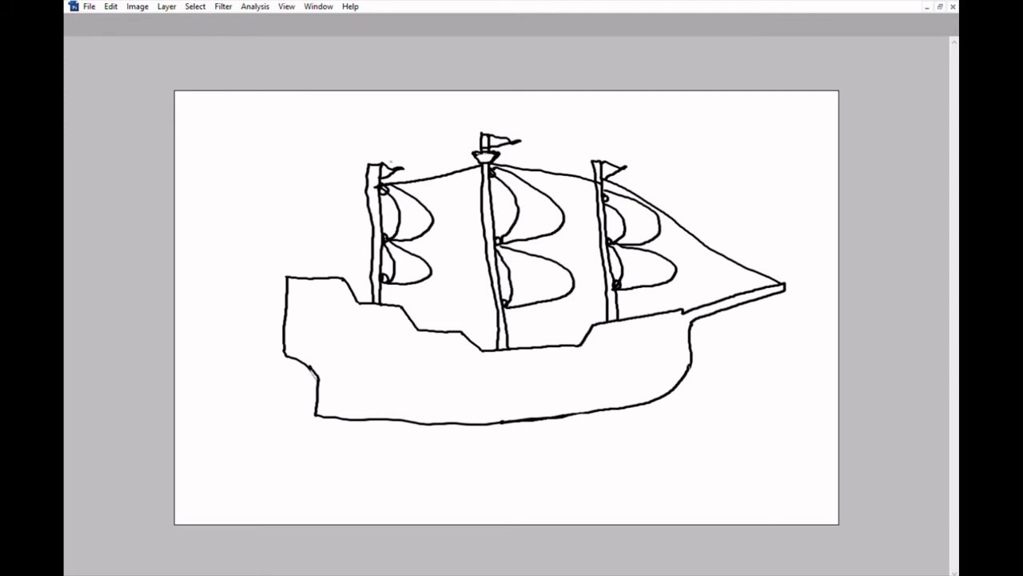
pyautogui.moveTo(367, 189); pyautogui.dragTo(284, 281)
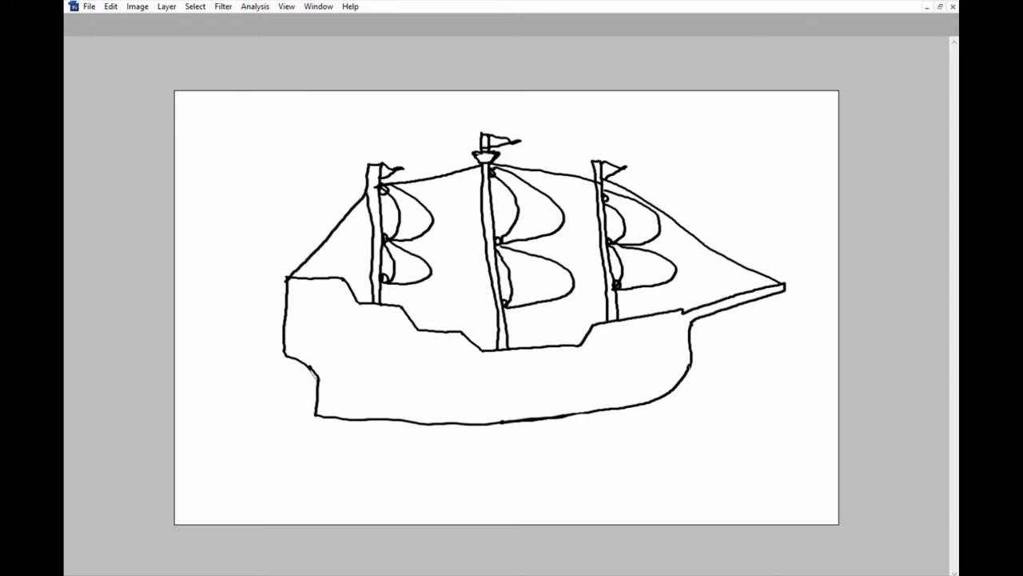
# - Draw shroud lines from the left mast to the stern deck, crossed by ratlines
pyautogui.moveTo(370, 189); pyautogui.dragTo(353, 299)
pyautogui.moveTo(368, 188); pyautogui.dragTo(324, 278)
pyautogui.moveTo(367, 189); pyautogui.dragTo(346, 288)
pyautogui.moveTo(369, 193)
pyautogui.mouseDown()
pyautogui.moveTo(335, 283)
pyautogui.moveTo(341, 266)
pyautogui.moveTo(358, 259)
pyautogui.mouseUp()
pyautogui.moveTo(339, 263)
pyautogui.mouseDown()
pyautogui.moveTo(340, 242)
pyautogui.moveTo(366, 231)
pyautogui.moveTo(368, 206)
pyautogui.mouseUp()
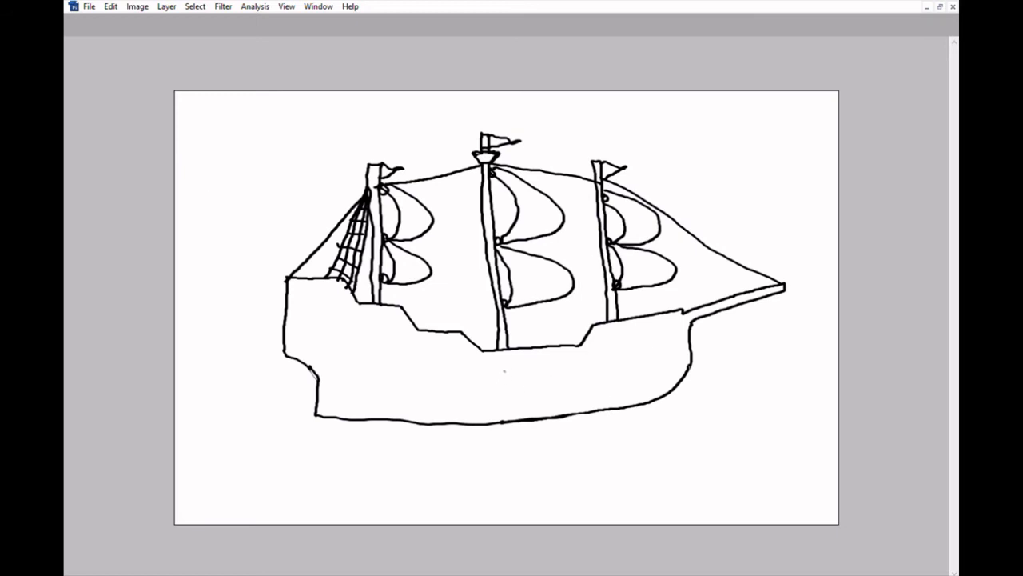
# - Draw portholes along the hull and a short line on its lower left
pyautogui.moveTo(503, 370)
pyautogui.mouseDown()
pyautogui.moveTo(505, 381)
pyautogui.moveTo(502, 368)
pyautogui.moveTo(610, 366)
pyautogui.moveTo(663, 348)
pyautogui.moveTo(655, 343)
pyautogui.mouseUp()
pyautogui.moveTo(444, 369)
pyautogui.mouseDown()
pyautogui.moveTo(382, 370)
pyautogui.moveTo(391, 364)
pyautogui.mouseUp()
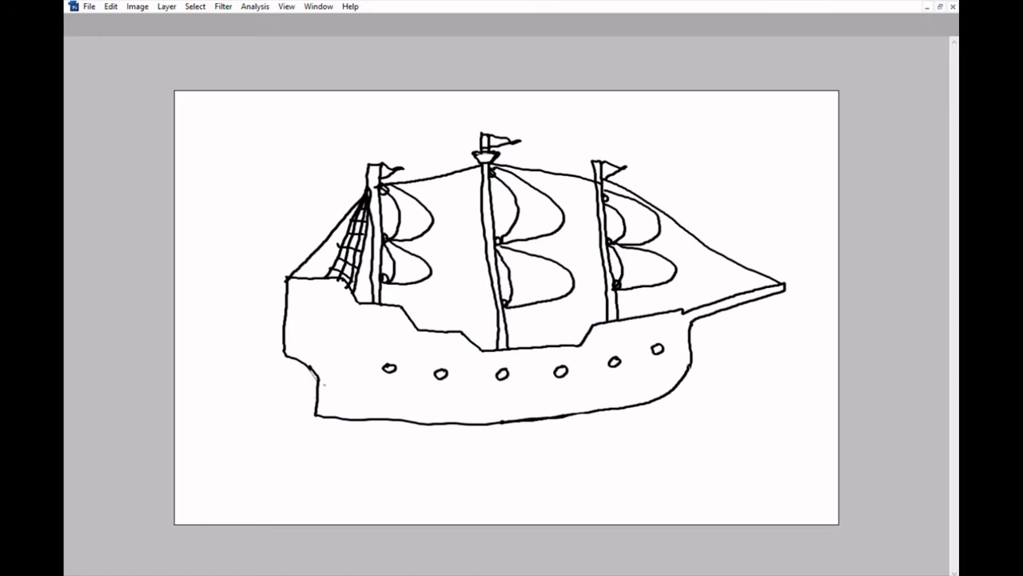
pyautogui.moveTo(323, 384); pyautogui.dragTo(369, 416)
# - Draw two parallel curved lines along the lower hull from bow to stern
pyautogui.moveTo(689, 364)
pyautogui.mouseDown()
pyautogui.moveTo(565, 392)
pyautogui.moveTo(456, 398)
pyautogui.mouseUp()
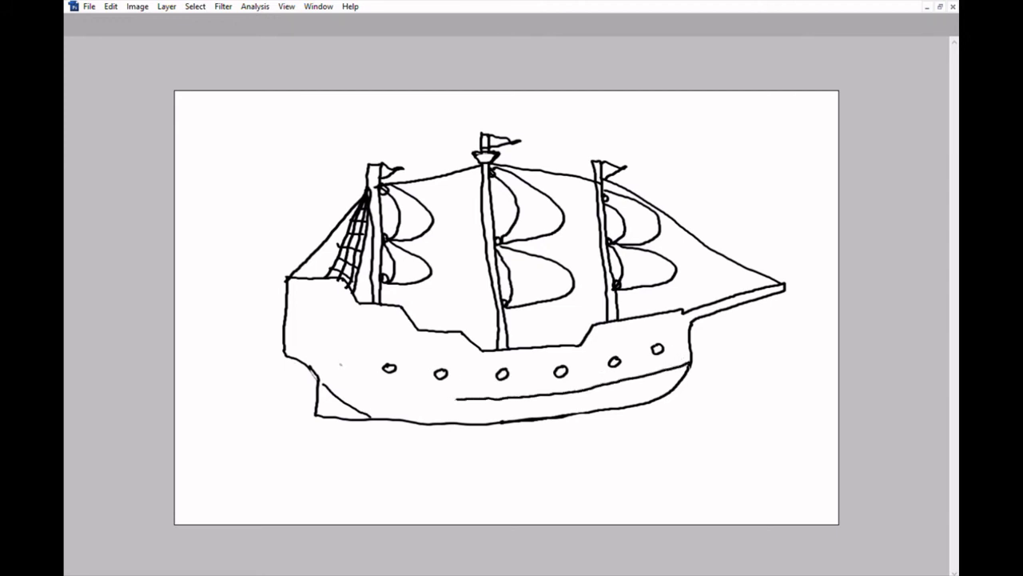
pyautogui.moveTo(456, 398); pyautogui.dragTo(318, 374)
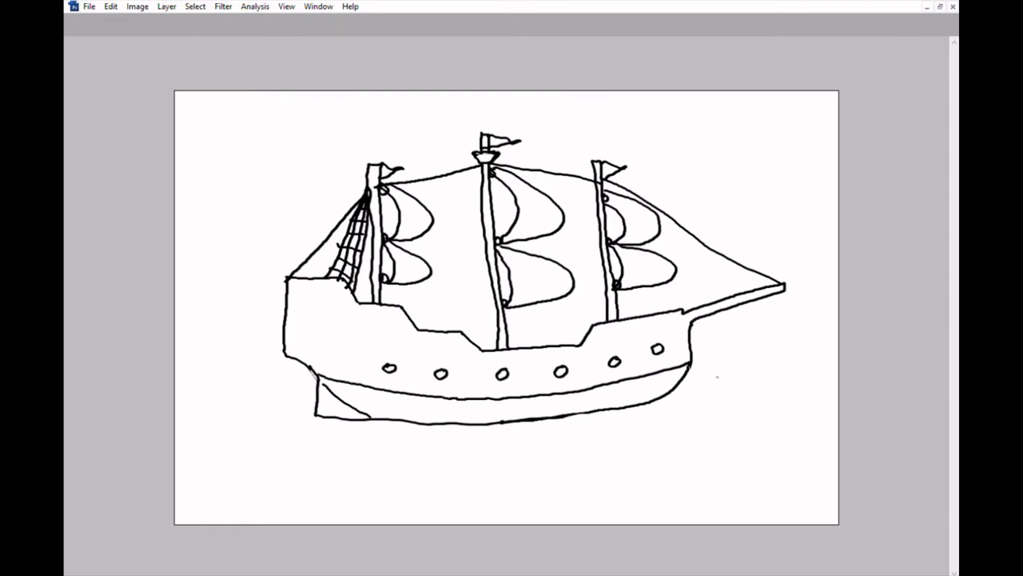
pyautogui.moveTo(689, 366)
pyautogui.mouseDown()
pyautogui.moveTo(559, 400)
pyautogui.moveTo(463, 405)
pyautogui.mouseUp()
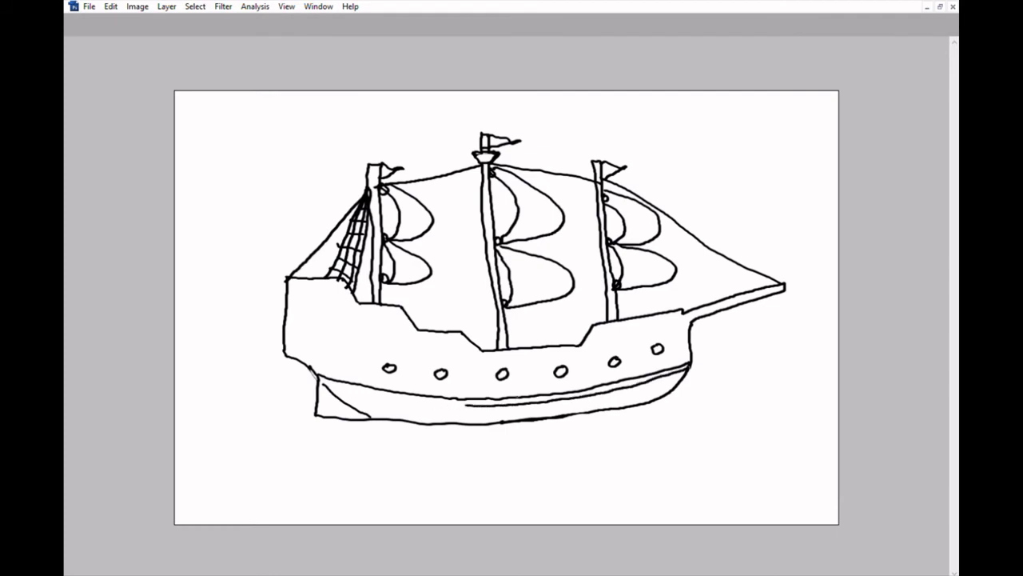
pyautogui.moveTo(466, 405); pyautogui.dragTo(321, 382)
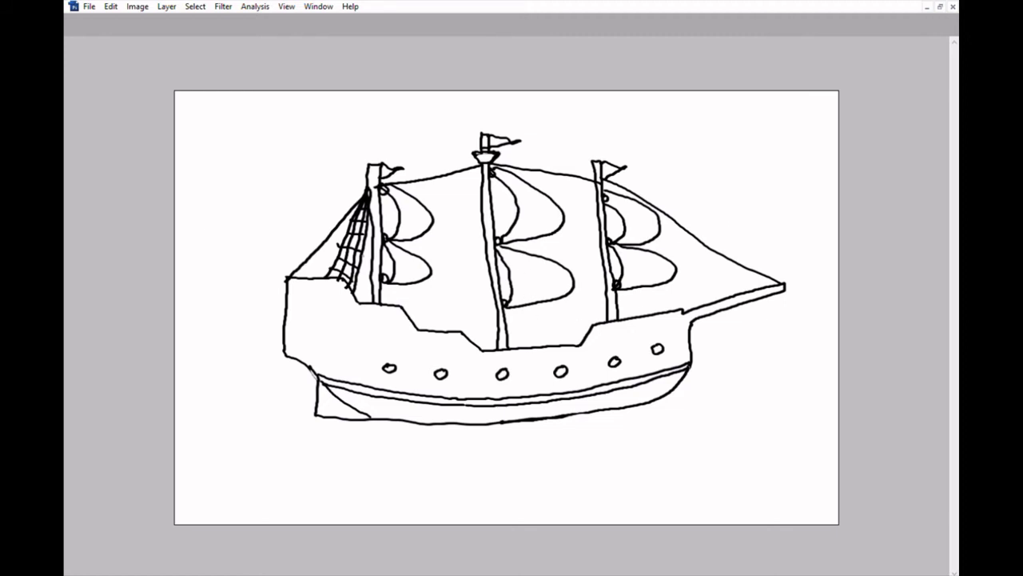
# - Draw small striped deck panels beside the right mast and left of the middle mast
pyautogui.moveTo(632, 318)
pyautogui.mouseDown()
pyautogui.moveTo(631, 343)
pyautogui.moveTo(601, 344)
pyautogui.moveTo(598, 334)
pyautogui.moveTo(622, 341)
pyautogui.moveTo(603, 335)
pyautogui.moveTo(604, 346)
pyautogui.mouseUp()
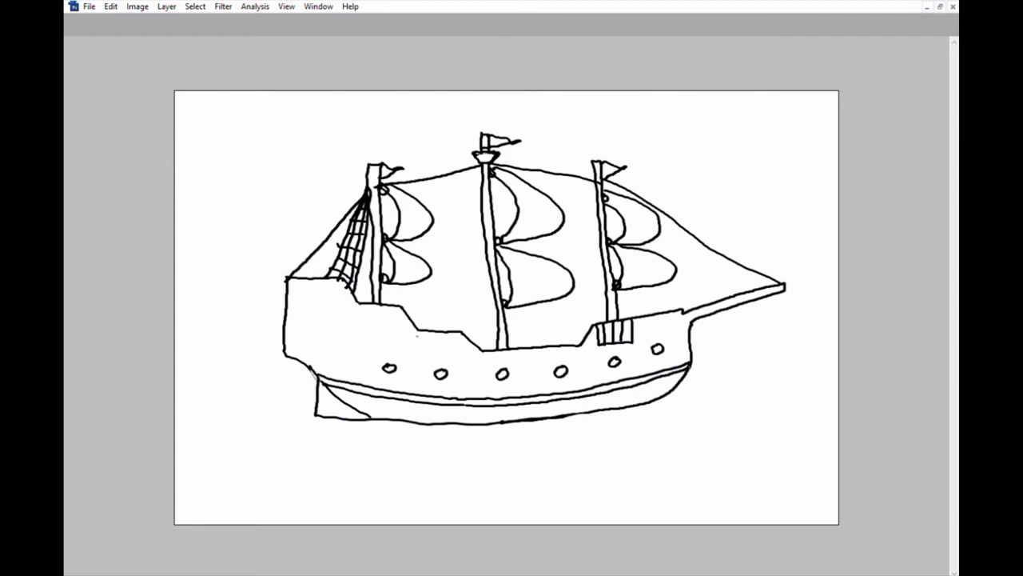
pyautogui.moveTo(455, 333)
pyautogui.mouseDown()
pyautogui.moveTo(455, 352)
pyautogui.moveTo(436, 353)
pyautogui.moveTo(425, 333)
pyautogui.moveTo(445, 352)
pyautogui.moveTo(437, 341)
pyautogui.moveTo(431, 353)
pyautogui.mouseUp()
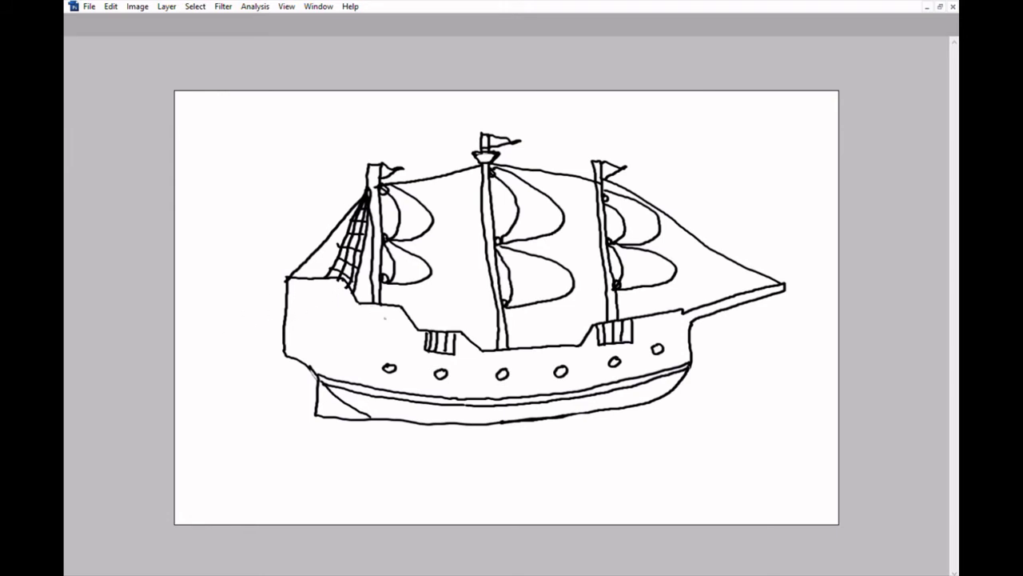
# - Draw square windows on the raised stern with three railing lines above them
pyautogui.moveTo(387, 316)
pyautogui.mouseDown()
pyautogui.moveTo(387, 327)
pyautogui.moveTo(374, 318)
pyautogui.moveTo(383, 313)
pyautogui.moveTo(365, 327)
pyautogui.moveTo(352, 320)
pyautogui.moveTo(364, 313)
pyautogui.moveTo(328, 324)
pyautogui.moveTo(328, 310)
pyautogui.moveTo(339, 311)
pyautogui.moveTo(318, 324)
pyautogui.moveTo(305, 323)
pyautogui.moveTo(306, 308)
pyautogui.moveTo(318, 309)
pyautogui.moveTo(287, 320)
pyautogui.moveTo(297, 306)
pyautogui.mouseUp()
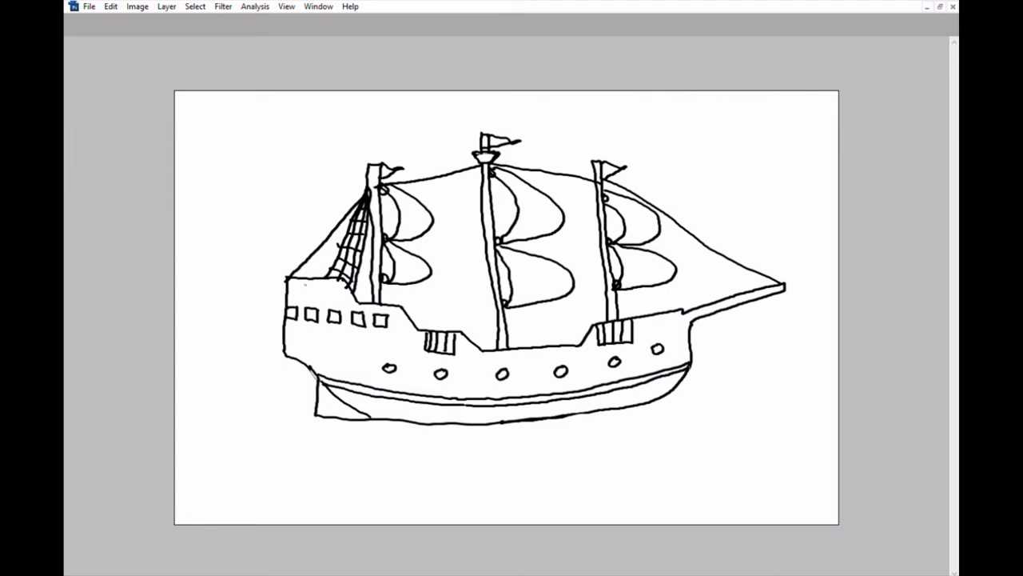
pyautogui.moveTo(358, 304); pyautogui.dragTo(289, 300)
pyautogui.moveTo(356, 301); pyautogui.dragTo(287, 294)
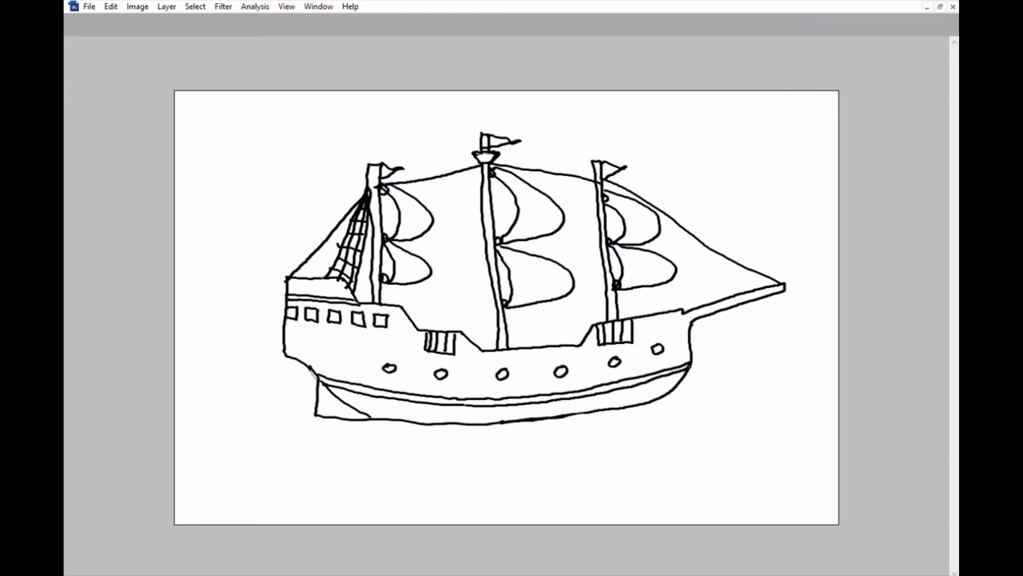
pyautogui.moveTo(349, 288); pyautogui.dragTo(285, 286)
# - Add four horizontal lines beneath the stern windows with vertical stripes between them
pyautogui.moveTo(422, 332); pyautogui.dragTo(283, 327)
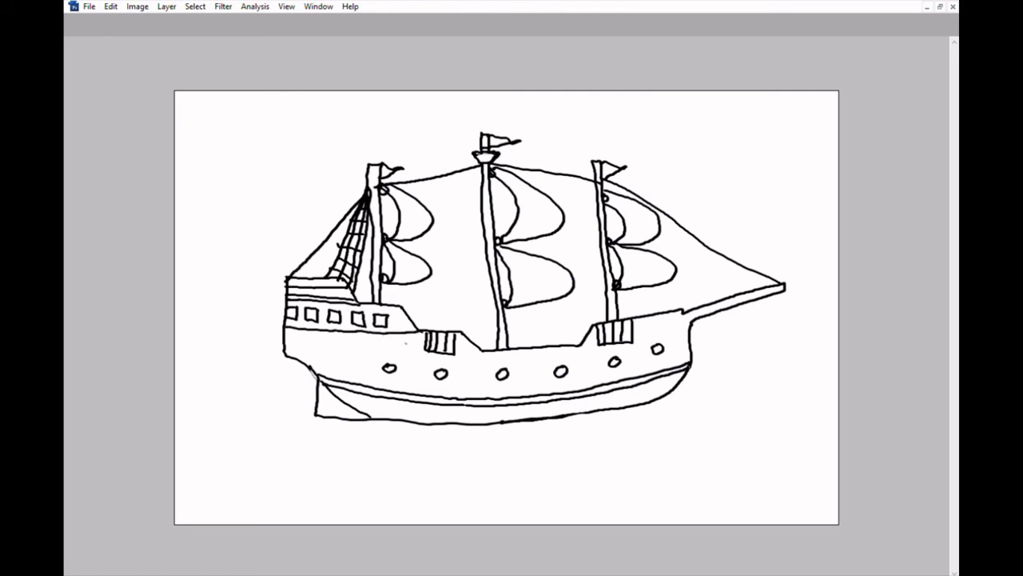
pyautogui.moveTo(429, 335); pyautogui.dragTo(282, 333)
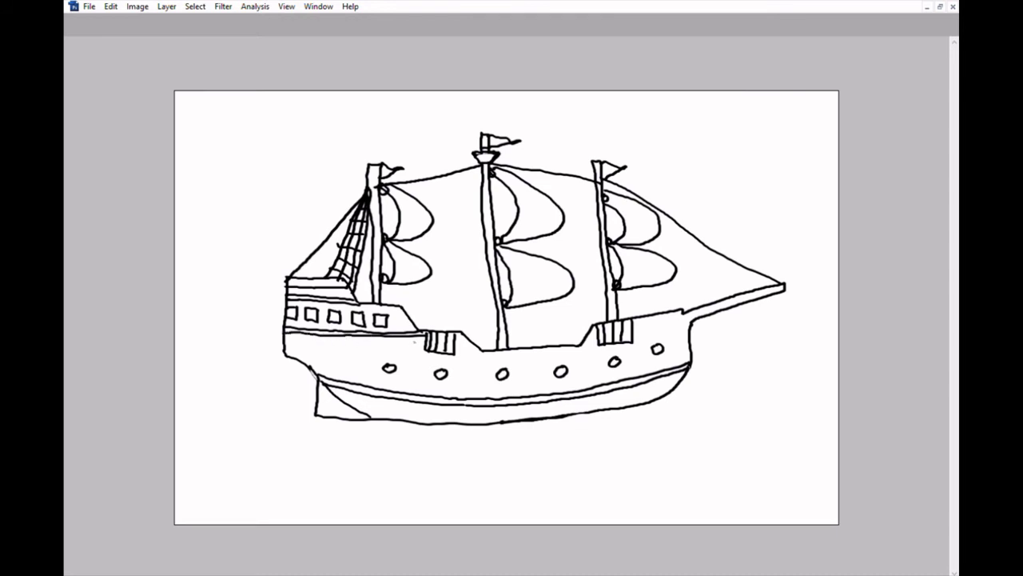
pyautogui.moveTo(425, 343); pyautogui.dragTo(285, 342)
pyautogui.moveTo(427, 351); pyautogui.dragTo(283, 350)
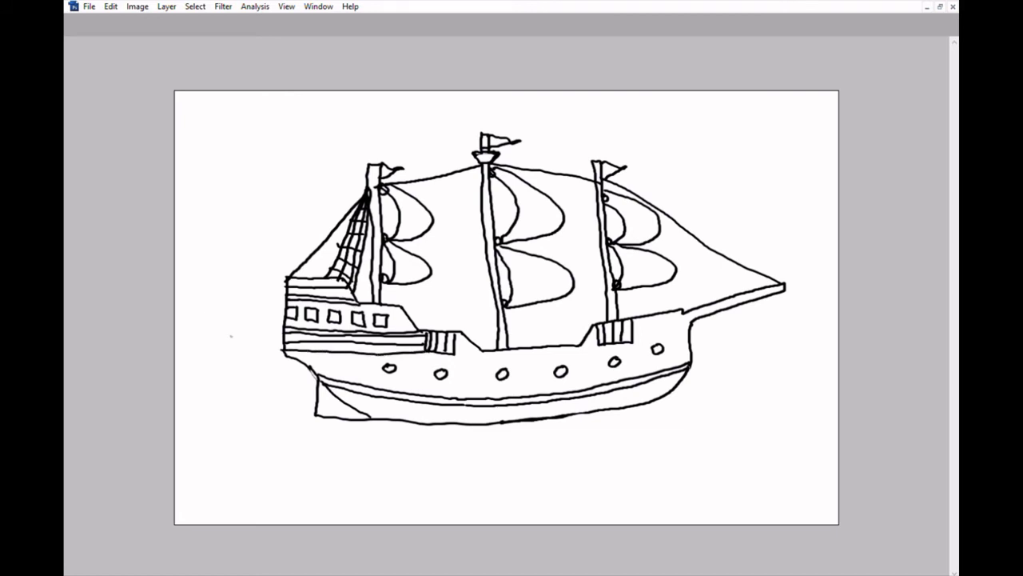
pyautogui.moveTo(292, 341)
pyautogui.mouseDown()
pyautogui.moveTo(292, 351)
pyautogui.moveTo(413, 355)
pyautogui.mouseUp()
# - Sketch three birds top-left, erase the centre flag's tip, and begin a wavy sea line right
pyautogui.moveTo(328, 156)
pyautogui.mouseDown()
pyautogui.moveTo(318, 168)
pyautogui.moveTo(280, 140)
pyautogui.moveTo(281, 151)
pyautogui.mouseUp()
pyautogui.moveTo(280, 144); pyautogui.dragTo(269, 147)
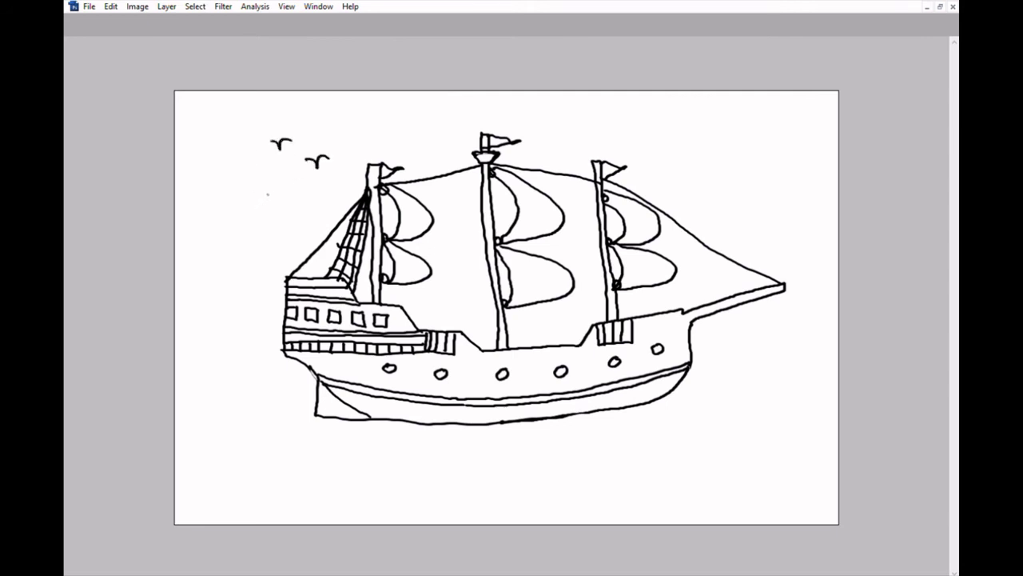
pyautogui.moveTo(272, 188); pyautogui.dragTo(257, 205)
pyautogui.moveTo(258, 196); pyautogui.dragTo(242, 195)
pyautogui.moveTo(521, 144)
pyautogui.mouseDown()
pyautogui.moveTo(521, 135)
pyautogui.moveTo(486, 137)
pyautogui.moveTo(513, 132)
pyautogui.moveTo(518, 149)
pyautogui.moveTo(495, 145)
pyautogui.mouseUp()
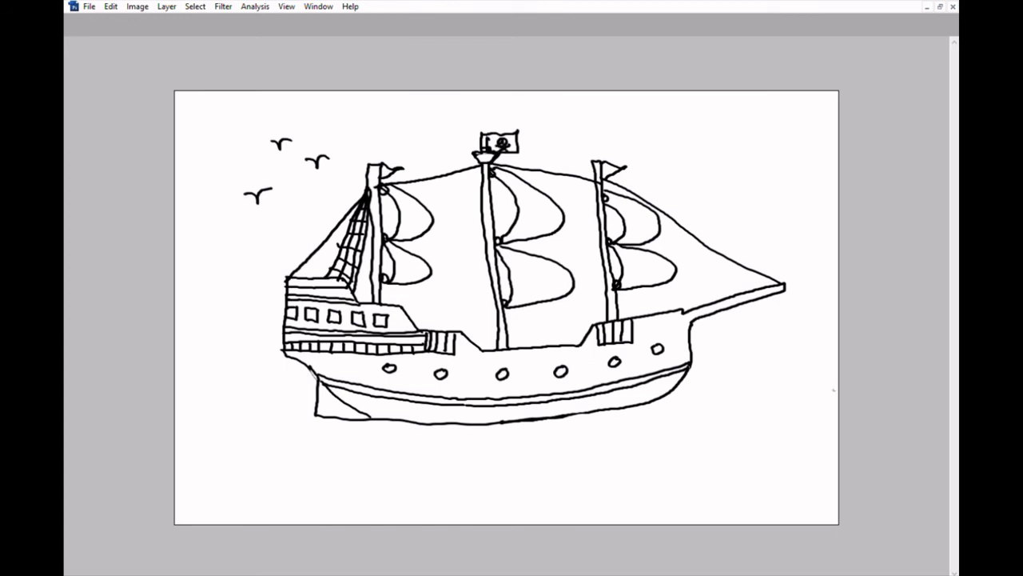
pyautogui.moveTo(837, 389); pyautogui.dragTo(676, 392)
# - Draw a wavy sea line left of the ship, then replace the hull bottom with a wavy waterline and a right-end wave
pyautogui.moveTo(316, 393); pyautogui.dragTo(176, 398)
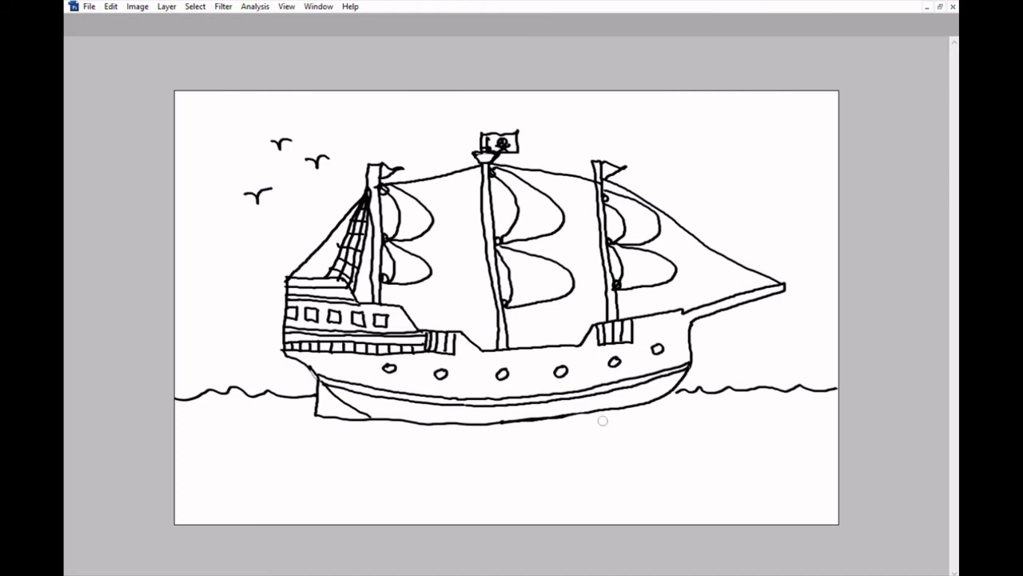
pyautogui.moveTo(576, 417)
pyautogui.mouseDown()
pyautogui.moveTo(348, 419)
pyautogui.moveTo(491, 427)
pyautogui.moveTo(311, 415)
pyautogui.moveTo(573, 439)
pyautogui.moveTo(612, 415)
pyautogui.moveTo(508, 419)
pyautogui.moveTo(651, 404)
pyautogui.mouseUp()
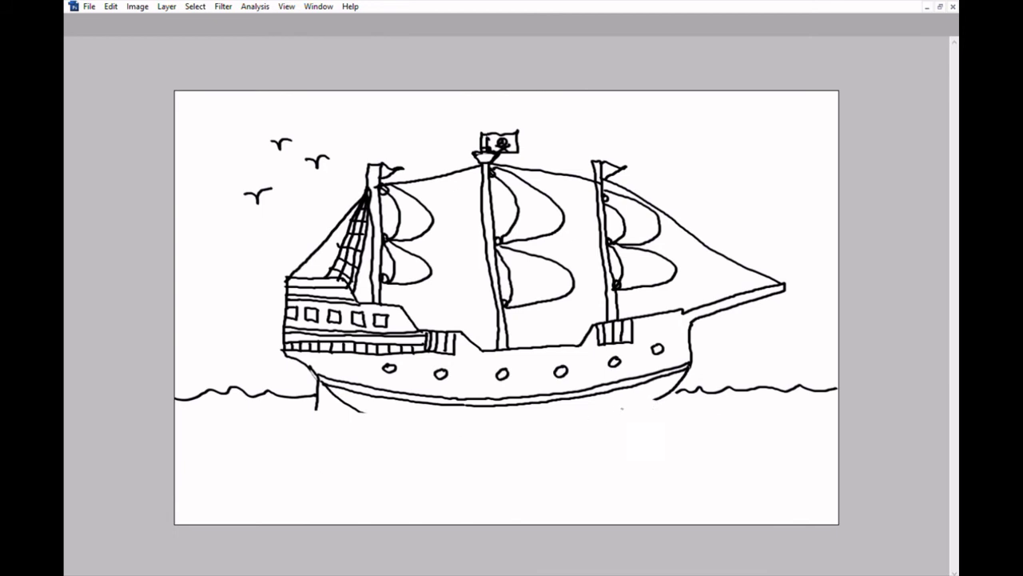
pyautogui.moveTo(656, 402)
pyautogui.mouseDown()
pyautogui.moveTo(454, 419)
pyautogui.moveTo(300, 404)
pyautogui.mouseUp()
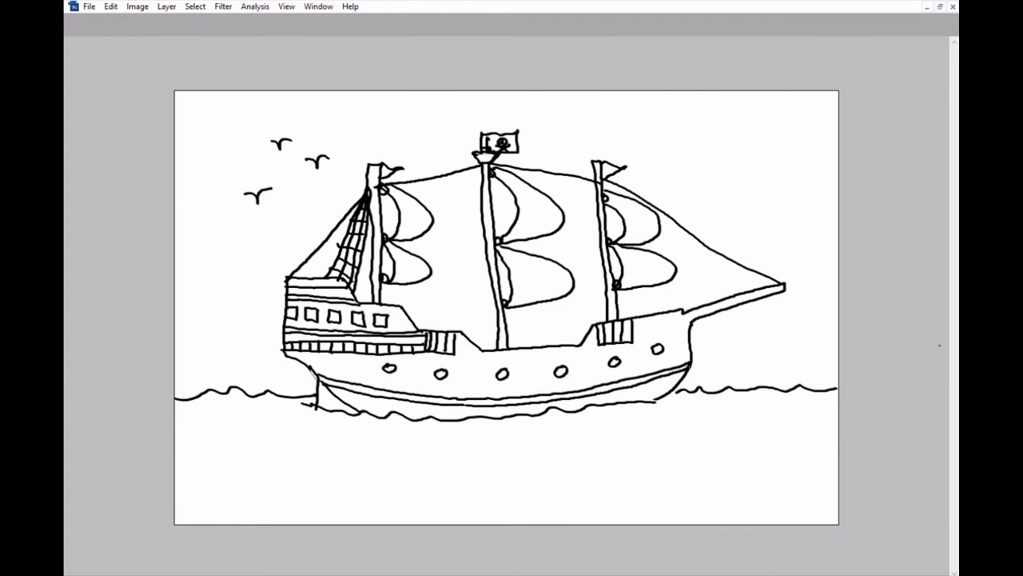
pyautogui.moveTo(837, 369); pyautogui.dragTo(761, 391)
# - Sketch a small palm island on the right, and a whale with tail and water in the lower-left sea
pyautogui.moveTo(817, 372)
pyautogui.mouseDown()
pyautogui.moveTo(788, 326)
pyautogui.moveTo(787, 338)
pyautogui.moveTo(790, 312)
pyautogui.moveTo(802, 307)
pyautogui.moveTo(791, 325)
pyautogui.moveTo(812, 322)
pyautogui.moveTo(817, 335)
pyautogui.moveTo(777, 315)
pyautogui.moveTo(760, 326)
pyautogui.moveTo(758, 350)
pyautogui.moveTo(793, 340)
pyautogui.mouseUp()
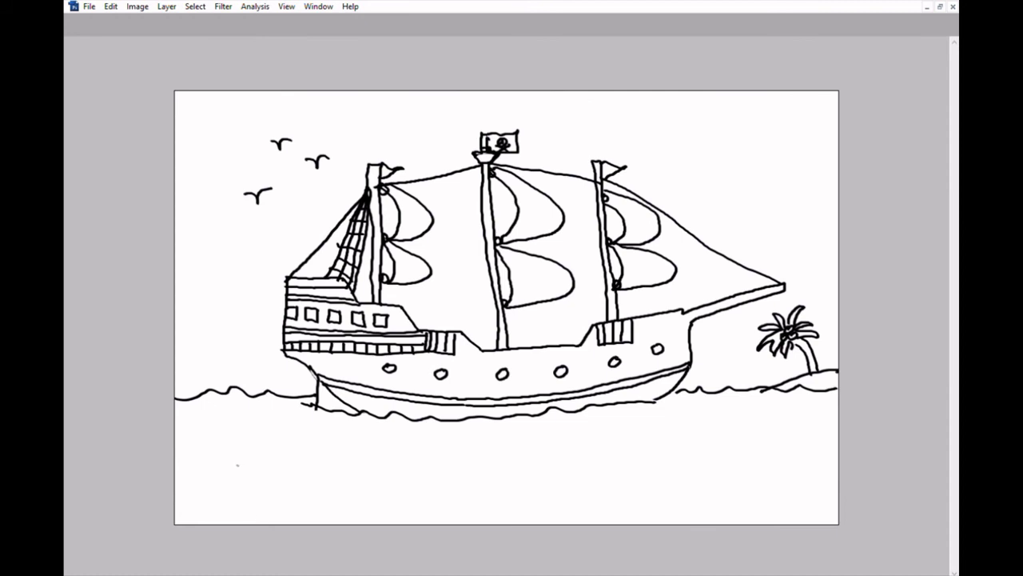
pyautogui.moveTo(237, 465)
pyautogui.mouseDown()
pyautogui.moveTo(294, 444)
pyautogui.moveTo(303, 457)
pyautogui.moveTo(295, 482)
pyautogui.moveTo(269, 505)
pyautogui.mouseUp()
pyautogui.moveTo(237, 464)
pyautogui.mouseDown()
pyautogui.moveTo(182, 462)
pyautogui.moveTo(200, 480)
pyautogui.moveTo(195, 491)
pyautogui.mouseUp()
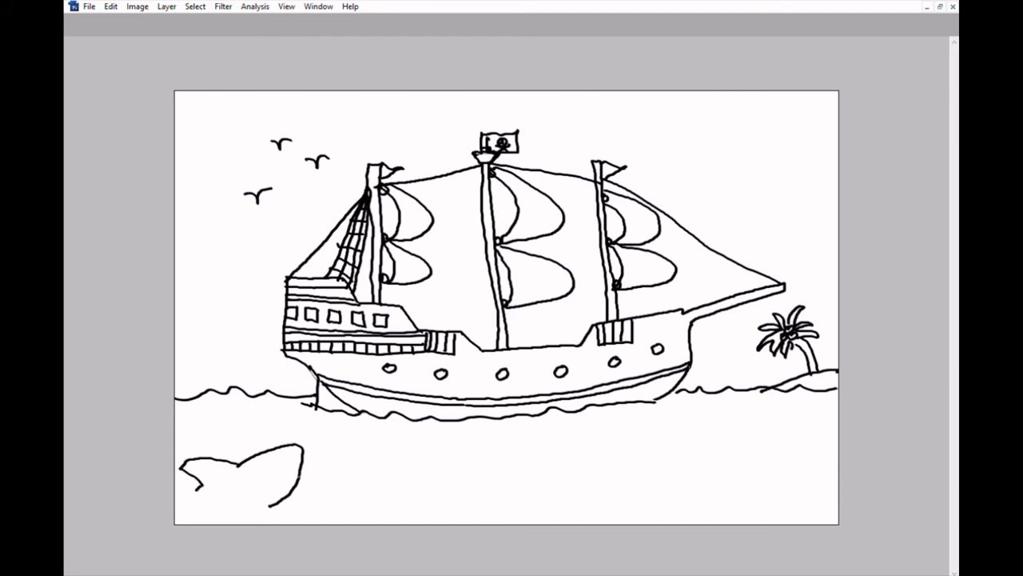
pyautogui.moveTo(301, 469)
pyautogui.mouseDown()
pyautogui.moveTo(254, 490)
pyautogui.moveTo(267, 494)
pyautogui.moveTo(260, 473)
pyautogui.mouseUp()
pyautogui.moveTo(323, 505); pyautogui.dragTo(176, 507)
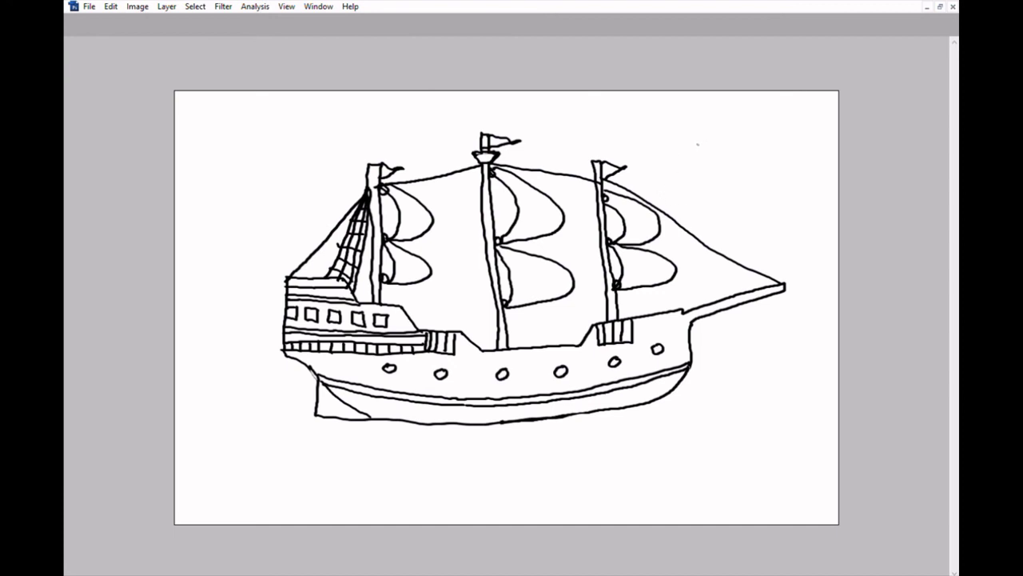
# - Draw twinkling stars upper-right, three birds upper-left, and cloud outlines below the ship on both sides
pyautogui.moveTo(696, 142)
pyautogui.mouseDown()
pyautogui.moveTo(707, 157)
pyautogui.moveTo(692, 164)
pyautogui.moveTo(696, 144)
pyautogui.moveTo(737, 171)
pyautogui.moveTo(727, 183)
pyautogui.moveTo(718, 171)
pyautogui.moveTo(726, 162)
pyautogui.mouseUp()
pyautogui.moveTo(329, 148)
pyautogui.mouseDown()
pyautogui.moveTo(312, 157)
pyautogui.moveTo(298, 150)
pyautogui.mouseUp()
pyautogui.moveTo(269, 182)
pyautogui.mouseDown()
pyautogui.moveTo(257, 196)
pyautogui.moveTo(246, 185)
pyautogui.mouseUp()
pyautogui.moveTo(345, 186)
pyautogui.mouseDown()
pyautogui.moveTo(332, 200)
pyautogui.moveTo(317, 189)
pyautogui.mouseUp()
pyautogui.moveTo(179, 438)
pyautogui.mouseDown()
pyautogui.moveTo(215, 423)
pyautogui.moveTo(220, 437)
pyautogui.moveTo(269, 451)
pyautogui.moveTo(304, 450)
pyautogui.moveTo(305, 459)
pyautogui.moveTo(354, 467)
pyautogui.moveTo(437, 457)
pyautogui.moveTo(489, 480)
pyautogui.moveTo(408, 501)
pyautogui.moveTo(176, 492)
pyautogui.mouseUp()
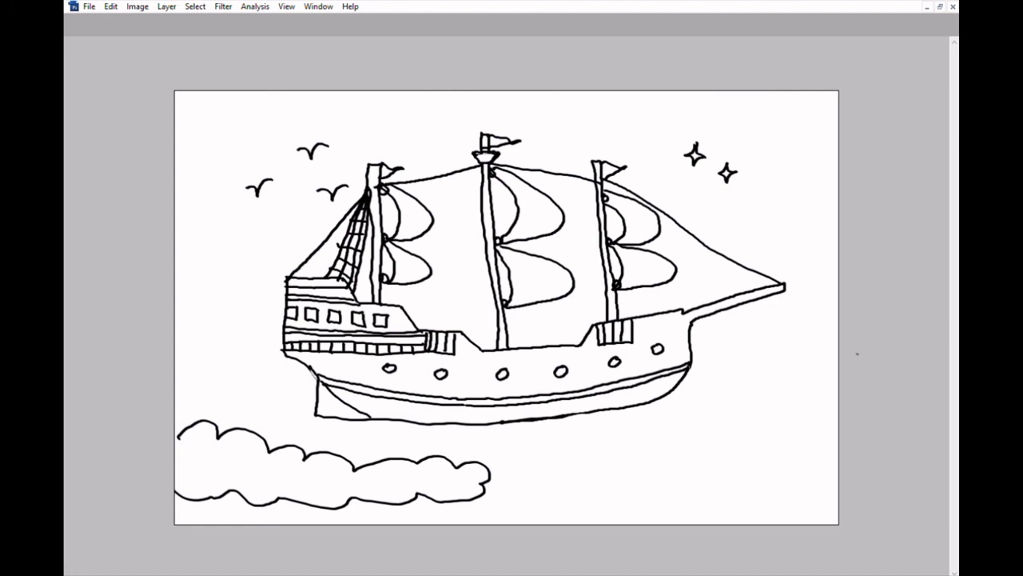
pyautogui.moveTo(836, 404)
pyautogui.mouseDown()
pyautogui.moveTo(790, 400)
pyautogui.moveTo(721, 416)
pyautogui.moveTo(632, 456)
pyautogui.mouseUp()
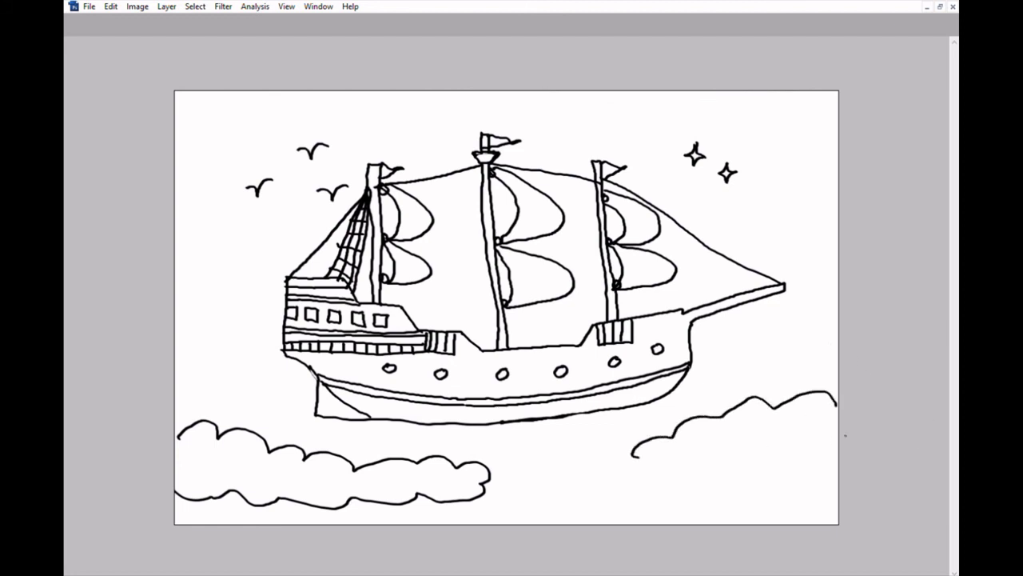
# - Close the right cloud, add clouds top-left, left, right and bottom-right, and start Big Ben's clock face
pyautogui.moveTo(838, 442)
pyautogui.mouseDown()
pyautogui.moveTo(694, 458)
pyautogui.moveTo(666, 476)
pyautogui.moveTo(581, 466)
pyautogui.moveTo(644, 456)
pyautogui.mouseUp()
pyautogui.moveTo(177, 147)
pyautogui.mouseDown()
pyautogui.moveTo(191, 125)
pyautogui.moveTo(243, 116)
pyautogui.moveTo(280, 159)
pyautogui.moveTo(356, 175)
pyautogui.moveTo(355, 187)
pyautogui.moveTo(468, 253)
pyautogui.moveTo(469, 281)
pyautogui.moveTo(487, 299)
pyautogui.moveTo(551, 330)
pyautogui.moveTo(662, 231)
pyautogui.moveTo(711, 219)
pyautogui.moveTo(717, 201)
pyautogui.moveTo(746, 195)
pyautogui.moveTo(798, 144)
pyautogui.moveTo(838, 145)
pyautogui.mouseUp()
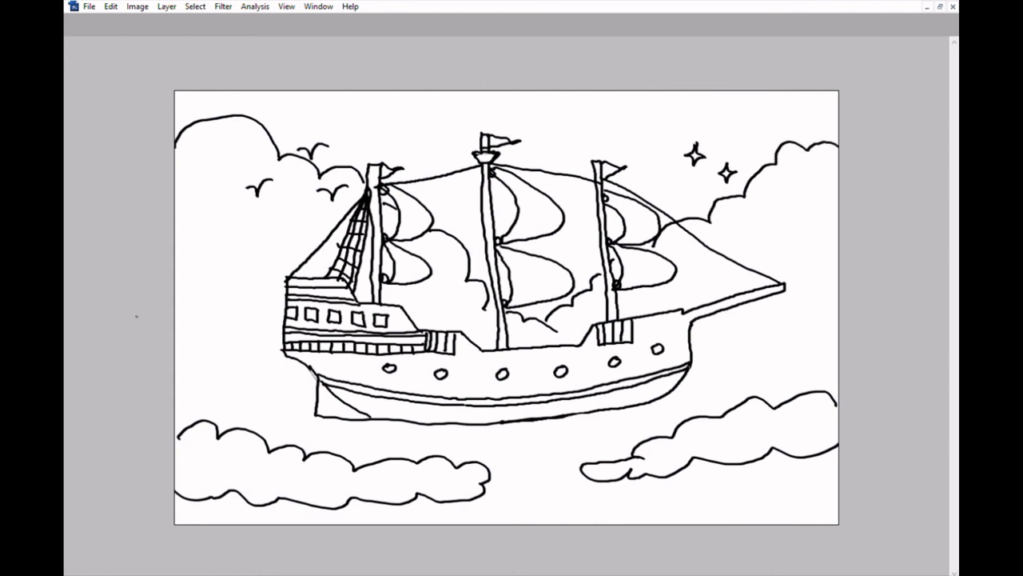
pyautogui.moveTo(192, 286)
pyautogui.mouseDown()
pyautogui.moveTo(205, 273)
pyautogui.moveTo(253, 285)
pyautogui.moveTo(276, 311)
pyautogui.mouseUp()
pyautogui.moveTo(833, 308)
pyautogui.mouseDown()
pyautogui.moveTo(824, 301)
pyautogui.moveTo(756, 323)
pyautogui.moveTo(731, 360)
pyautogui.mouseUp()
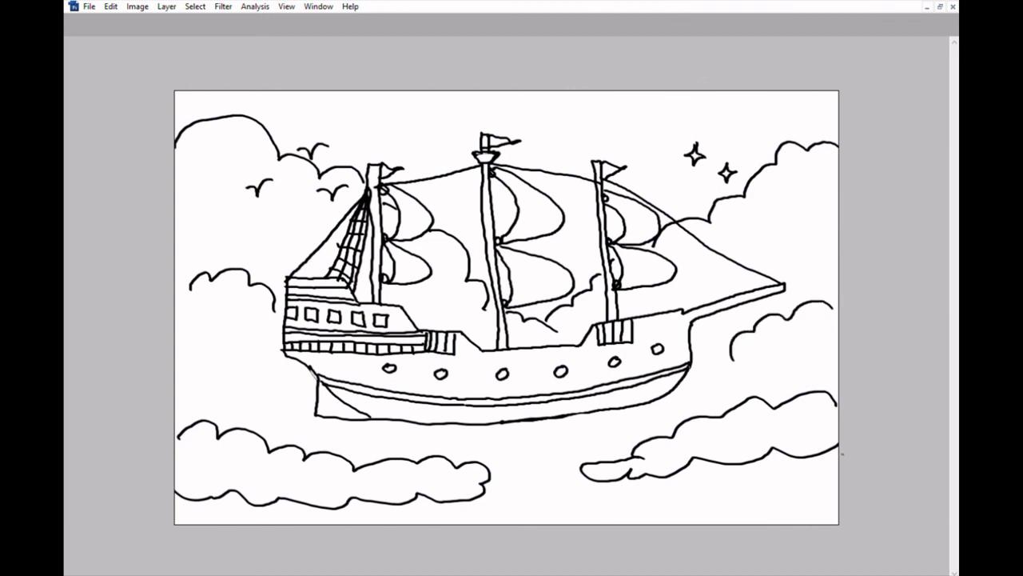
pyautogui.moveTo(841, 456)
pyautogui.mouseDown()
pyautogui.moveTo(766, 465)
pyautogui.moveTo(739, 485)
pyautogui.moveTo(543, 531)
pyautogui.mouseUp()
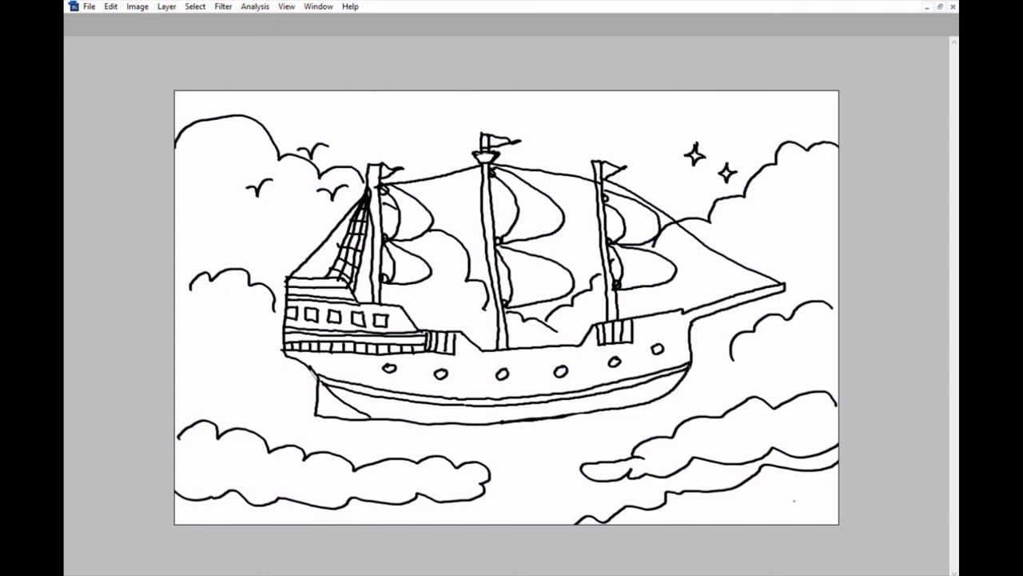
pyautogui.moveTo(793, 498)
pyautogui.mouseDown()
pyautogui.moveTo(801, 501)
pyautogui.moveTo(786, 505)
pyautogui.moveTo(805, 501)
pyautogui.moveTo(800, 523)
pyautogui.moveTo(780, 521)
pyautogui.moveTo(799, 480)
pyautogui.moveTo(785, 491)
pyautogui.mouseUp()
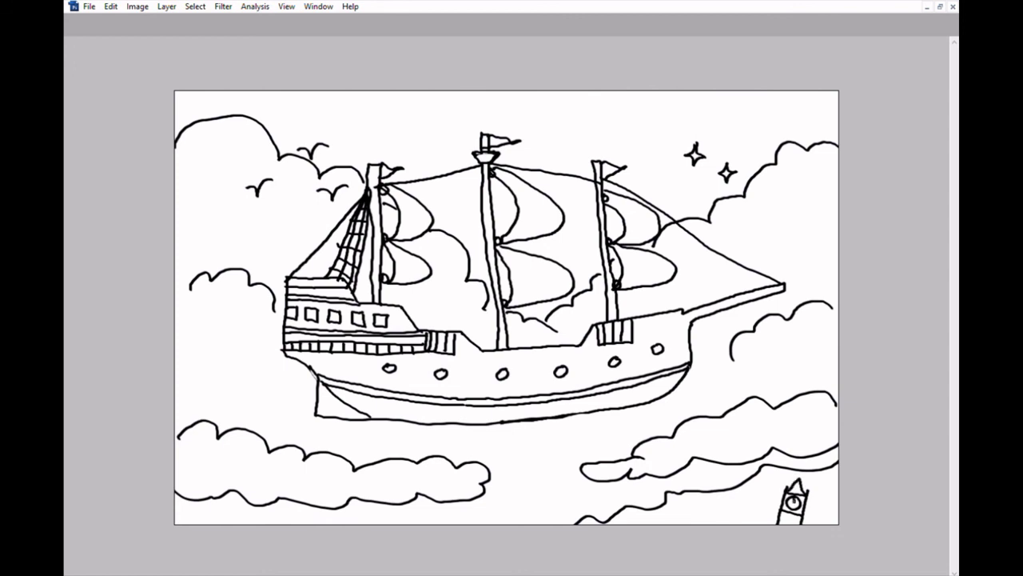
# - Add detail strokes to the base of the Big Ben clock tower
pyautogui.moveTo(800, 518)
pyautogui.mouseDown()
pyautogui.moveTo(780, 513)
pyautogui.moveTo(816, 520)
pyautogui.moveTo(810, 477)
pyautogui.moveTo(802, 492)
pyautogui.moveTo(810, 479)
pyautogui.moveTo(812, 499)
pyautogui.mouseUp()
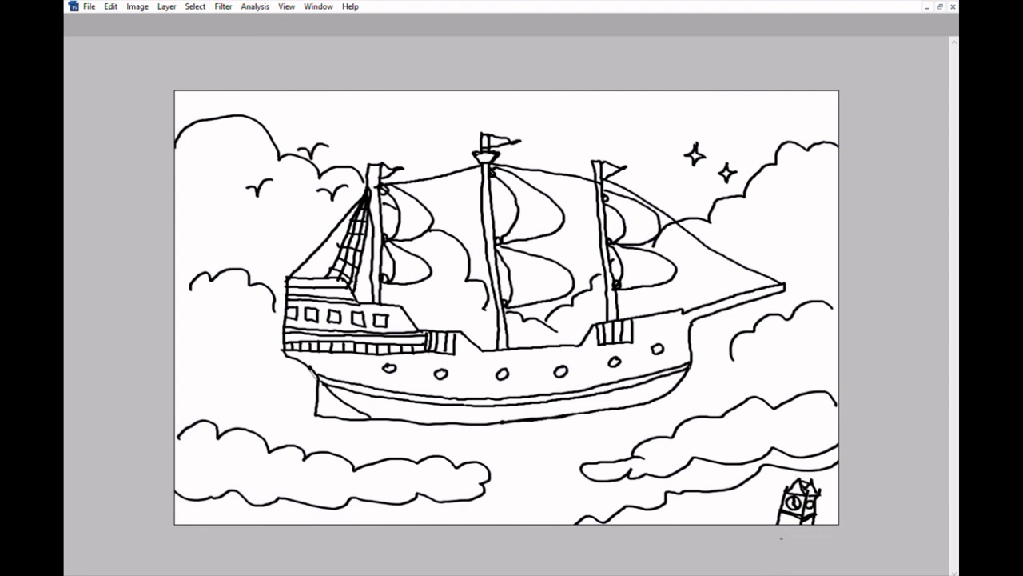